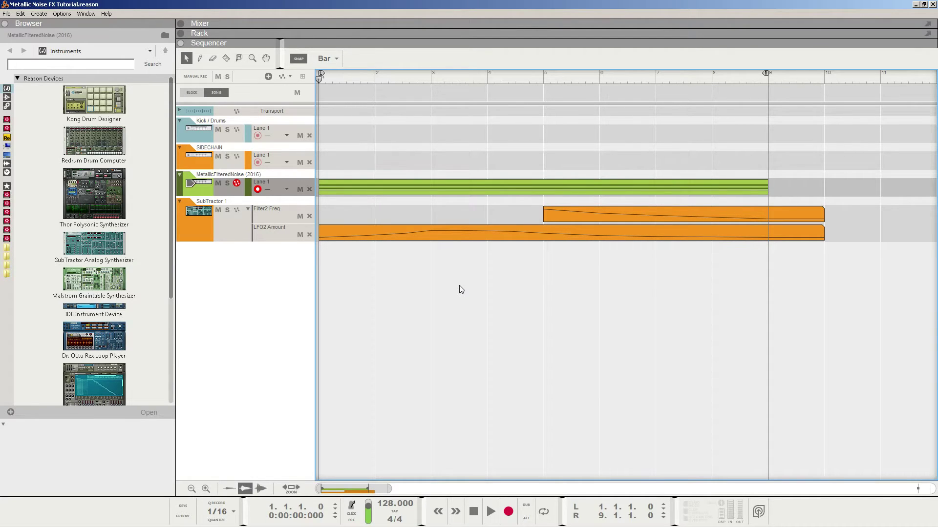
# Step: Play the Metallic Noise FX Tutorial example song and stop it partway through bar 7
pyautogui.press('space')
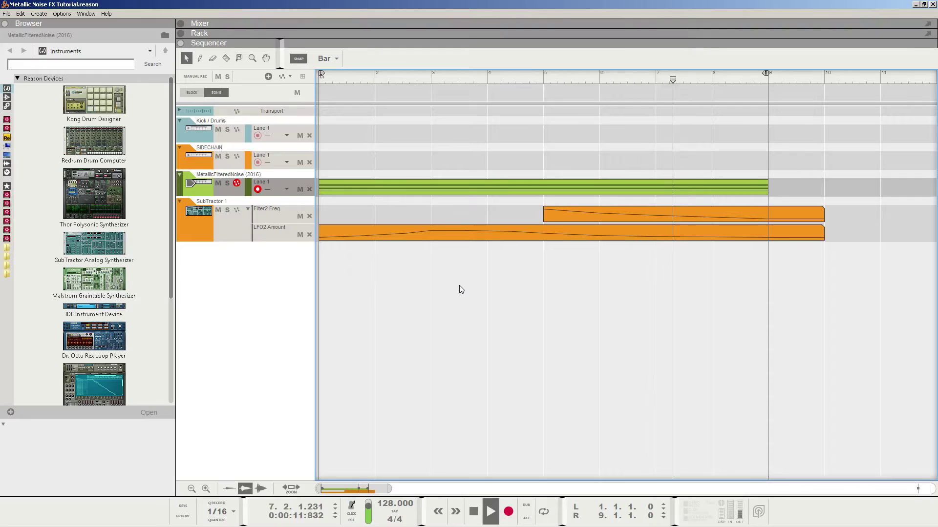
pyautogui.press('space')
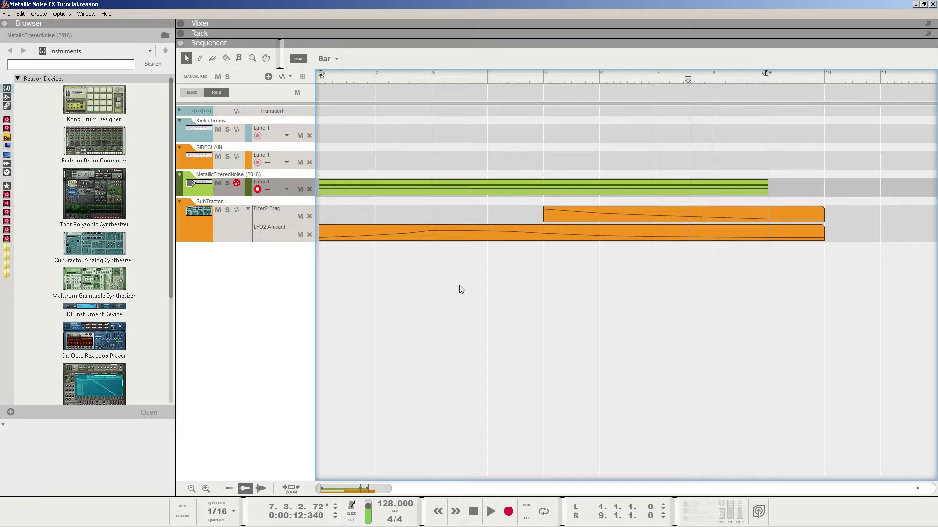
pyautogui.doubleClick(405, 190)
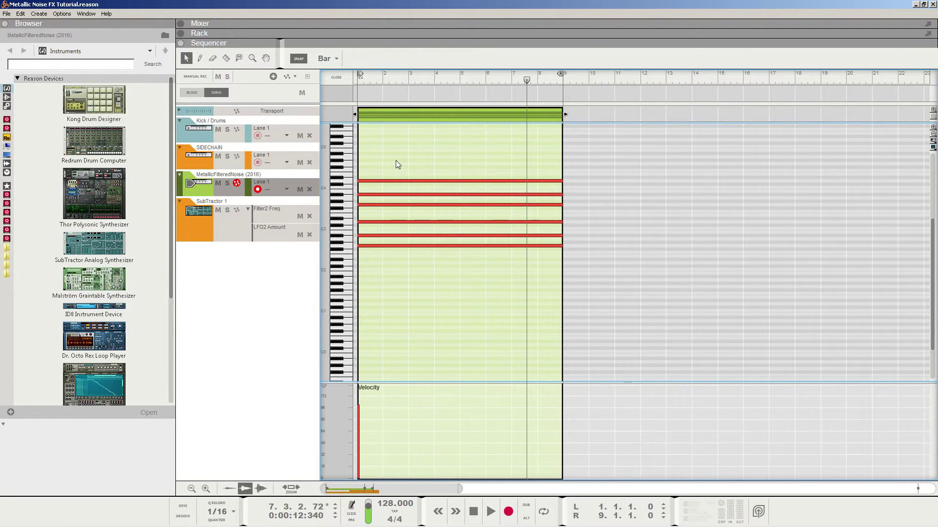
pyautogui.hotkey('ctrl', 'e')
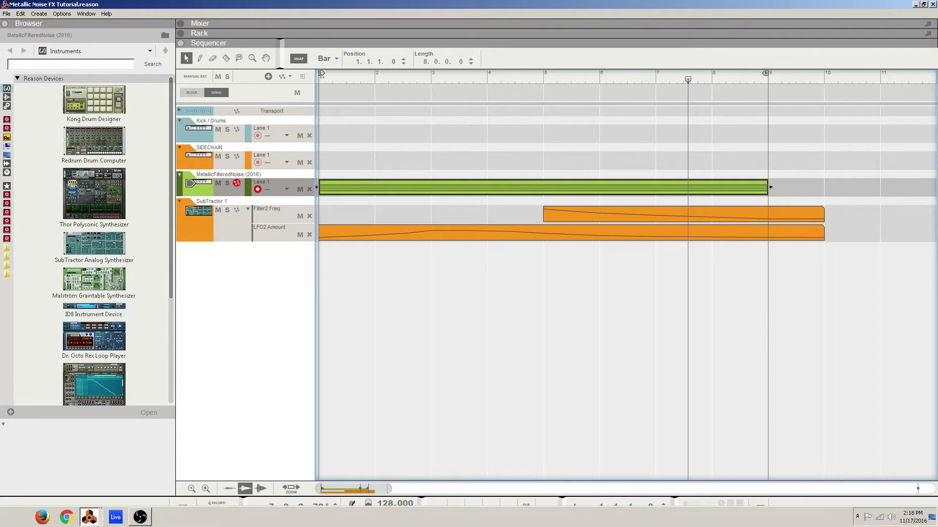
# Step: Switch to the Document 1 song and select Combinator 1 in its rack
pyautogui.click(102, 521)
pyautogui.click(87, 484)
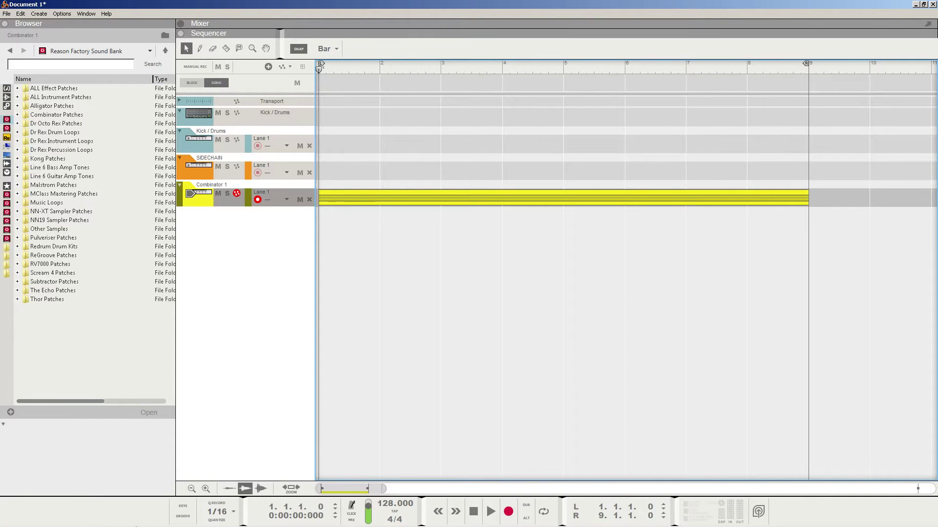
pyautogui.click(97, 519)
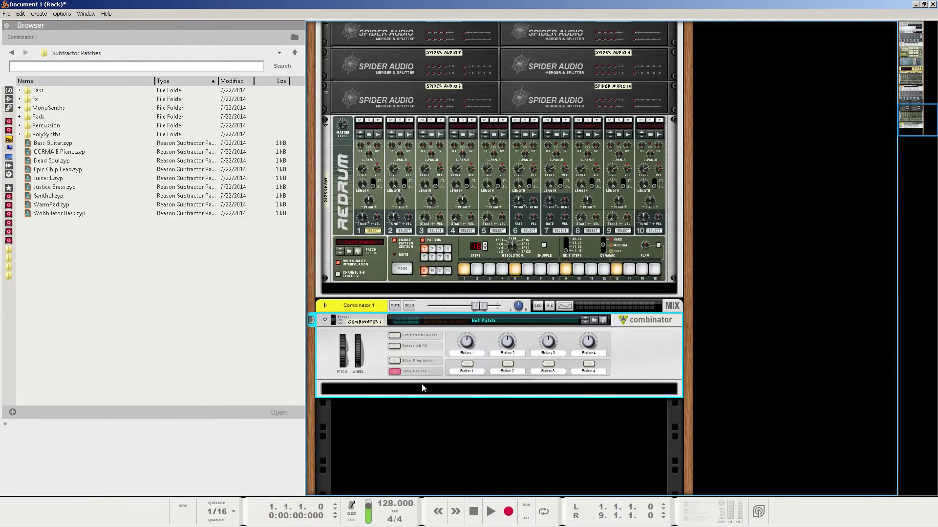
pyautogui.rightClick(391, 420)
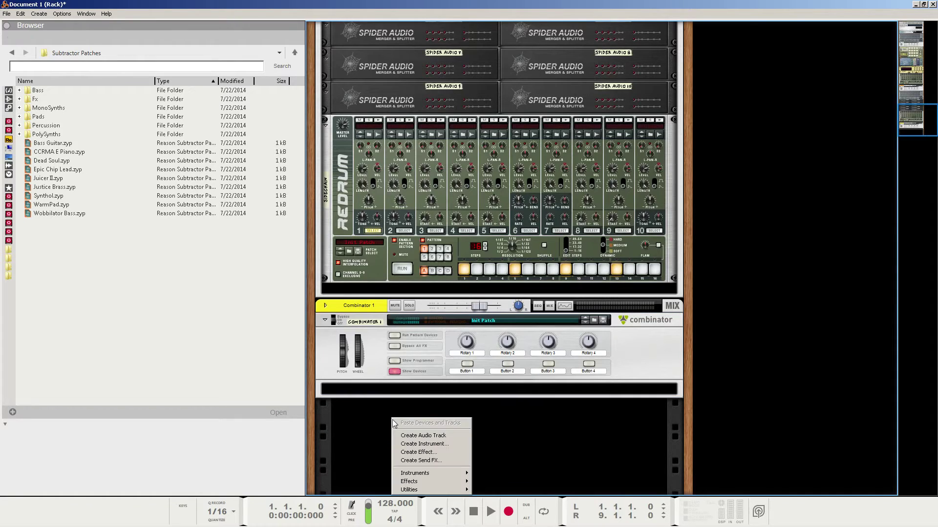
pyautogui.moveTo(421, 490)
pyautogui.click(361, 387)
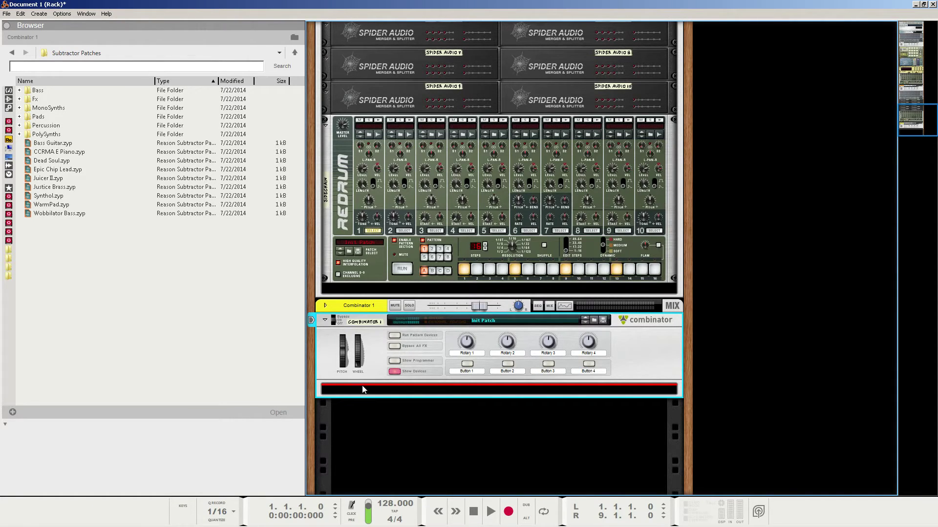
# Step: Create a SubTractor synth inside Combinator 1 and reset it to default settings
pyautogui.rightClick(362, 386)
pyautogui.moveTo(417, 226)
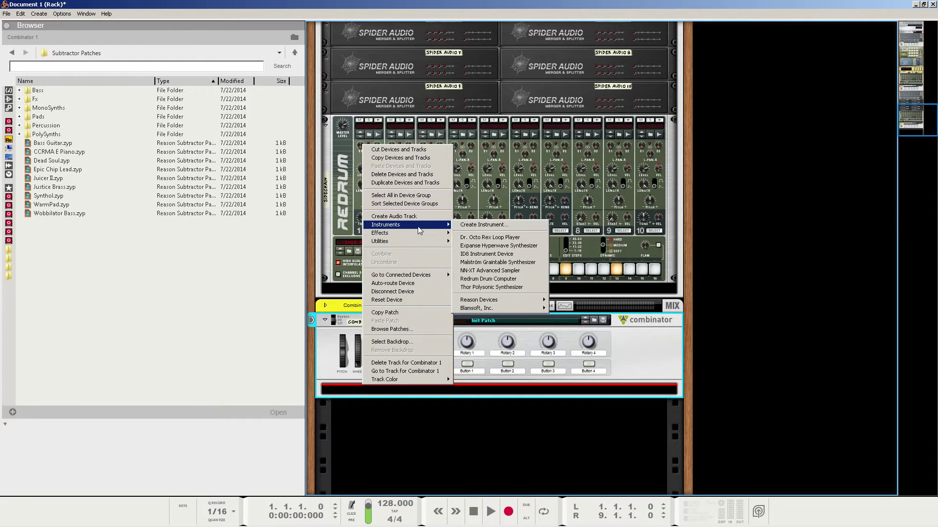
pyautogui.moveTo(503, 303)
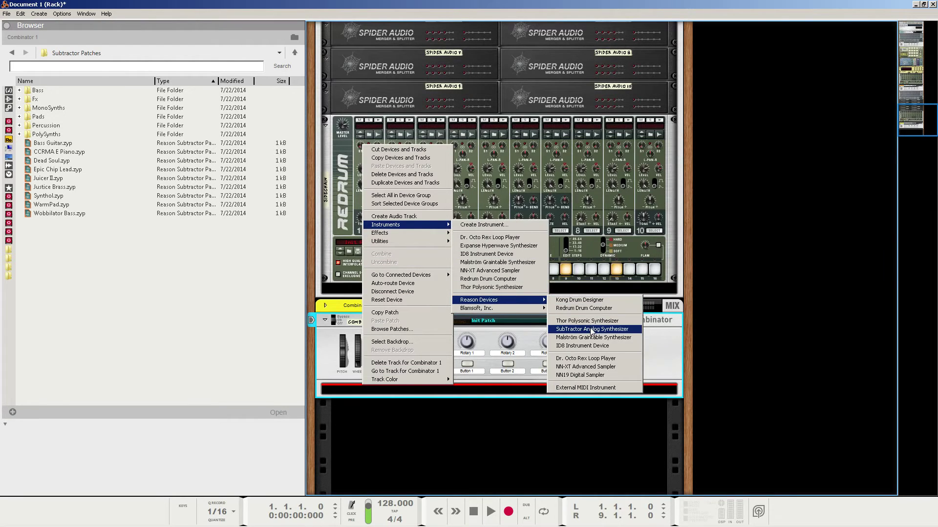
pyautogui.click(592, 330)
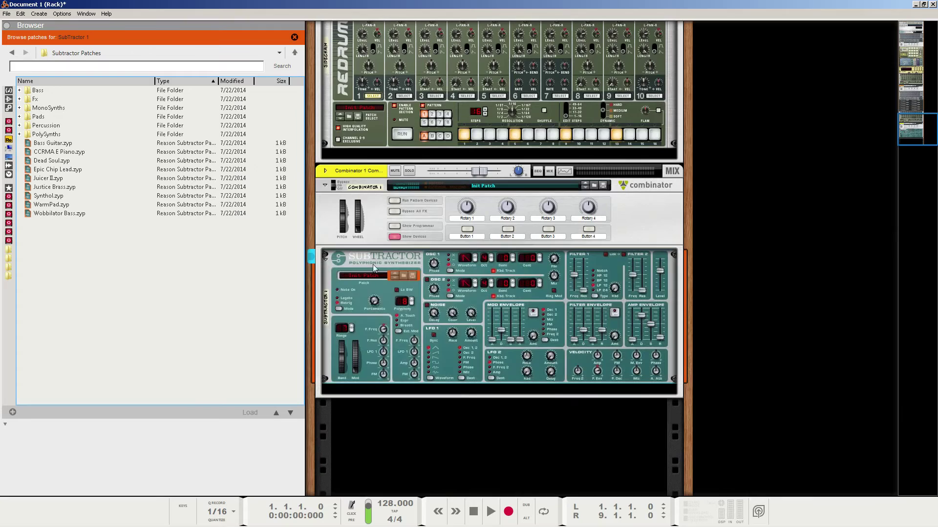
pyautogui.rightClick(374, 266)
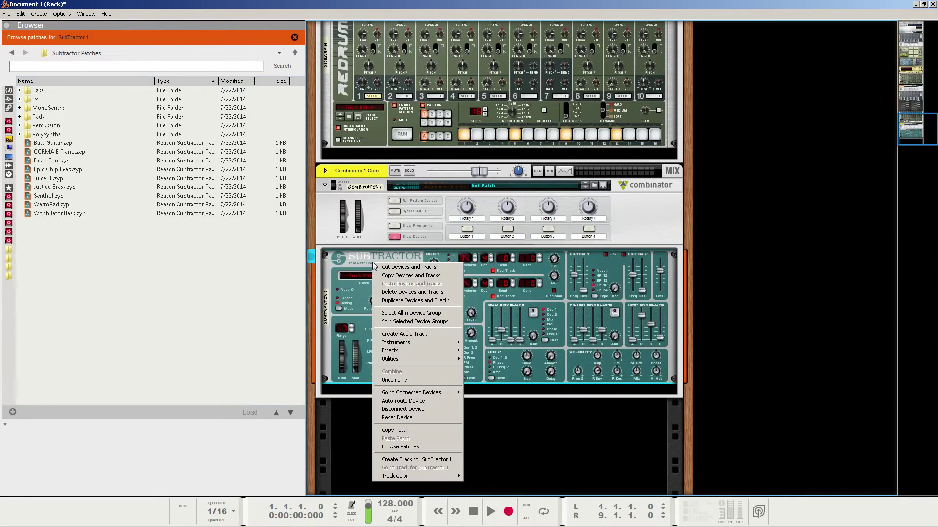
pyautogui.click(415, 419)
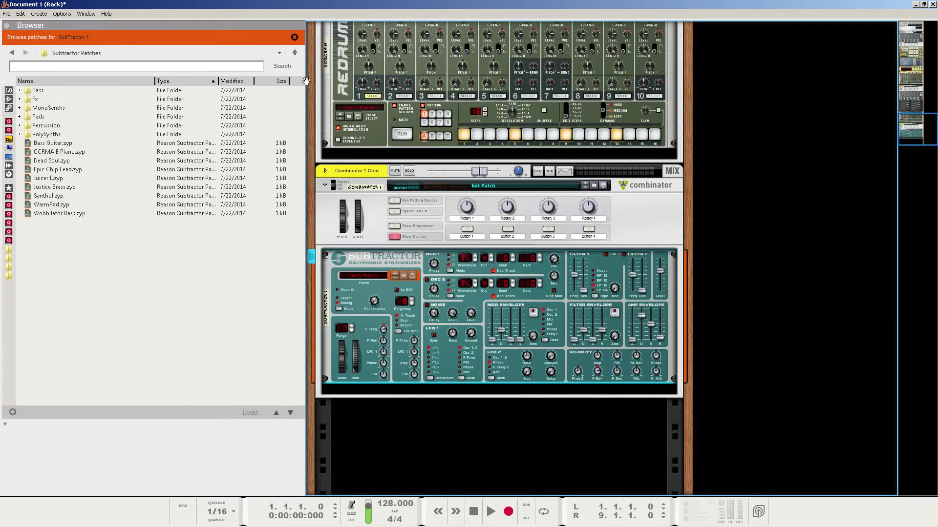
# Step: Close the patch browser and raise the SubTractor's OSC 1 phase difference from 64 to 78
pyautogui.click(294, 38)
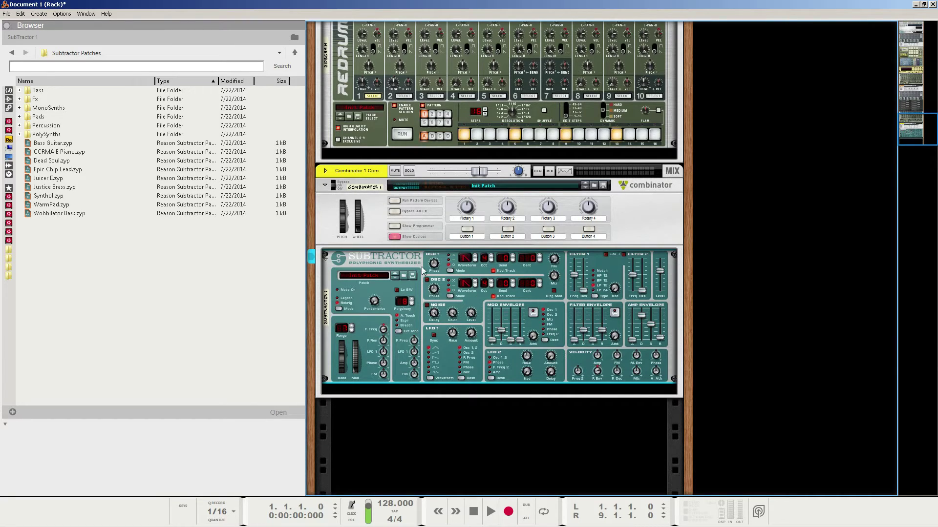
pyautogui.moveTo(435, 266)
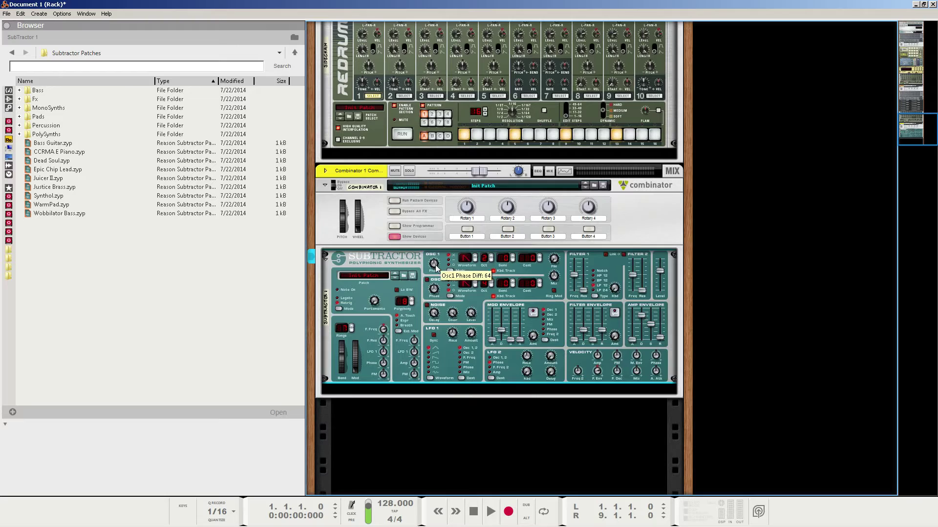
pyautogui.moveTo(435, 267); pyautogui.dragTo(450, 248)
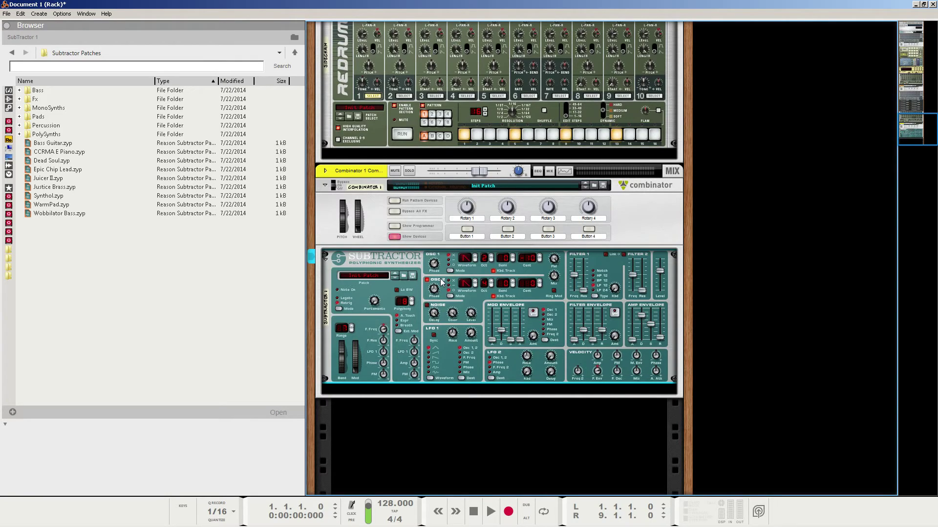
# Step: Drop OSC 2 two octaves to octave 1 and raise its phase difference to 91
pyautogui.click(492, 287)
pyautogui.click(492, 286)
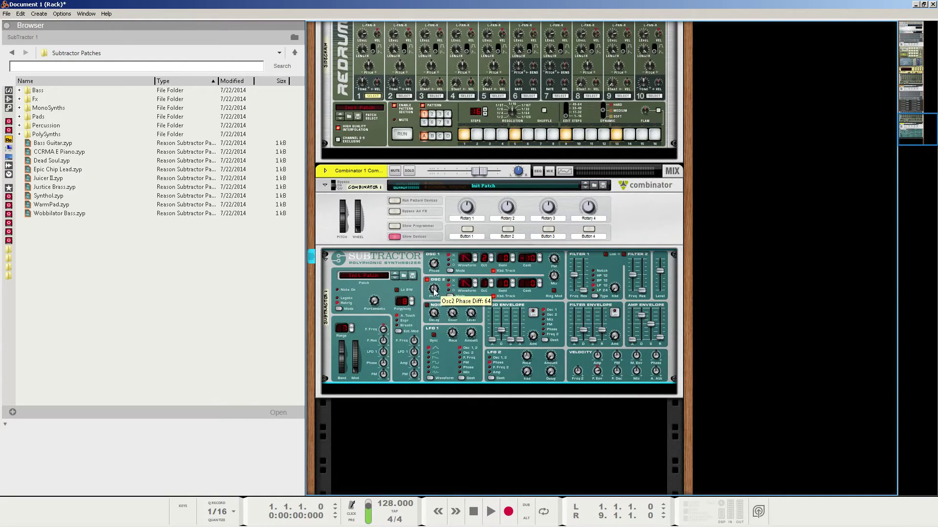
pyautogui.moveTo(446, 273); pyautogui.dragTo(468, 260)
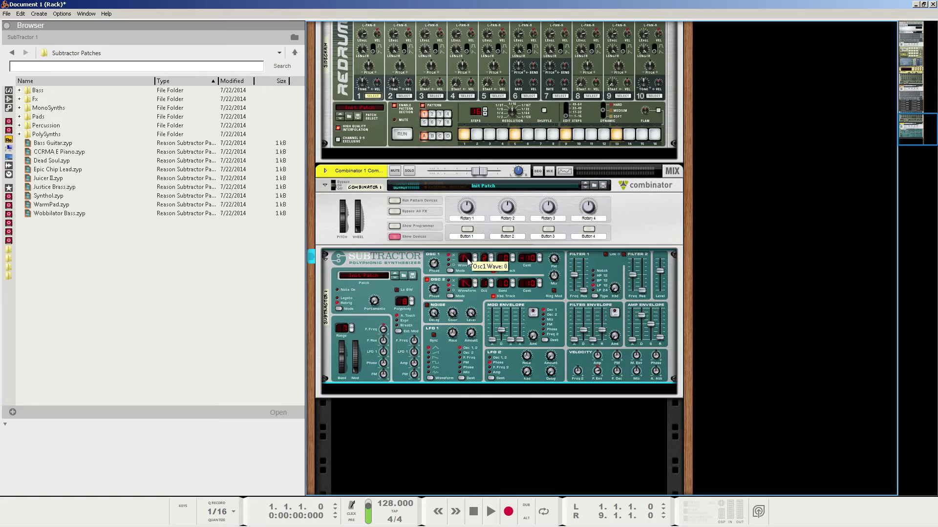
# Step: Set the OSC 1 waveform to 20 and the OSC 2 waveform to 12
pyautogui.moveTo(468, 263); pyautogui.dragTo(475, 242)
pyautogui.moveTo(465, 285); pyautogui.dragTo(486, 258)
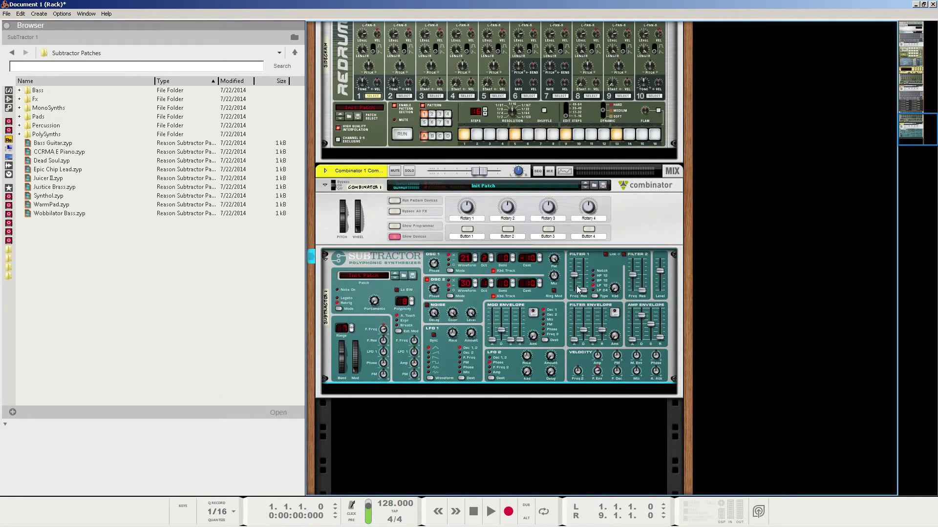
# Step: Enable Filter 2 and push its frequency fader to the top at 127
pyautogui.moveTo(578, 281)
pyautogui.click(624, 255)
pyautogui.moveTo(635, 288); pyautogui.dragTo(632, 261)
# Step: Play the song to hear the reshaped SubTractor patch, stopping near bar 3
pyautogui.press('space')
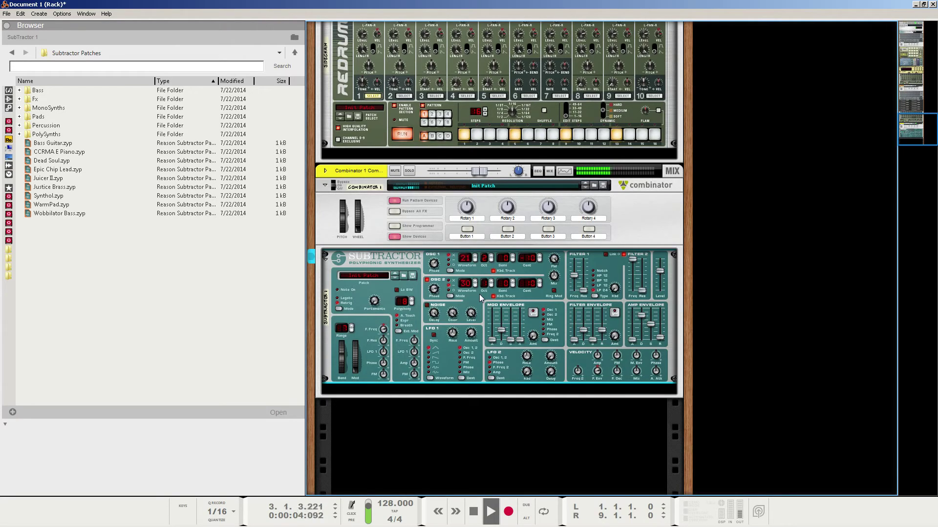
pyautogui.press('space')
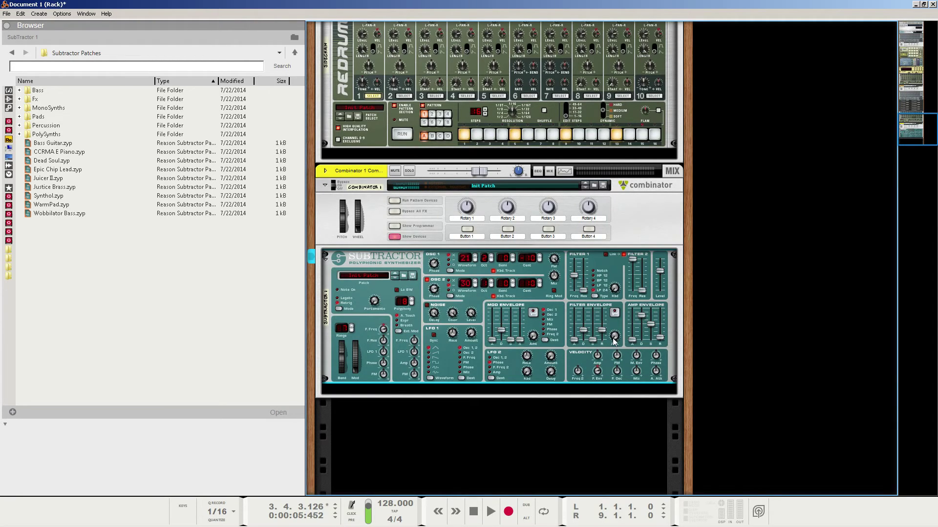
# Step: Set filter envelope amount 48, attack ~92, decay 88, minimum release; raise amp decay, sustain, attack to 4
pyautogui.moveTo(615, 342)
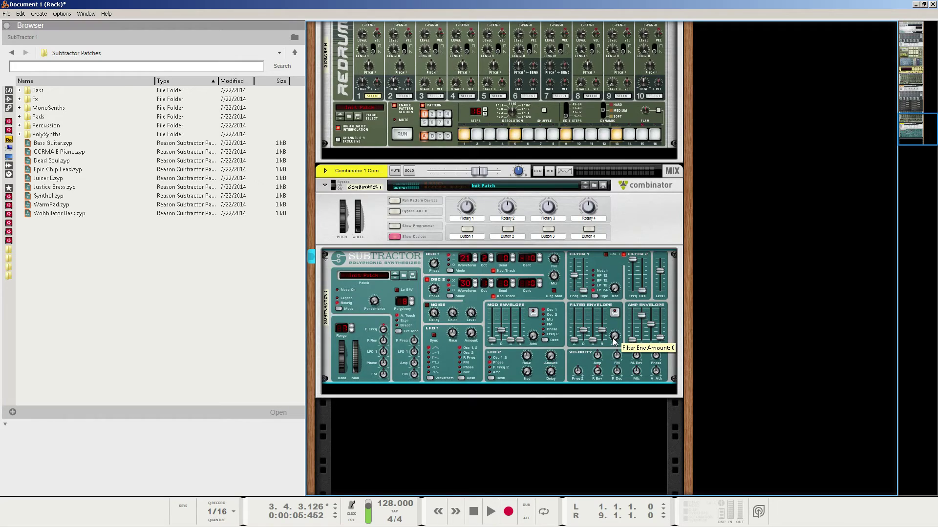
pyautogui.moveTo(615, 342)
pyautogui.mouseDown()
pyautogui.moveTo(623, 328)
pyautogui.moveTo(616, 336)
pyautogui.mouseUp()
pyautogui.moveTo(576, 340); pyautogui.dragTo(584, 322)
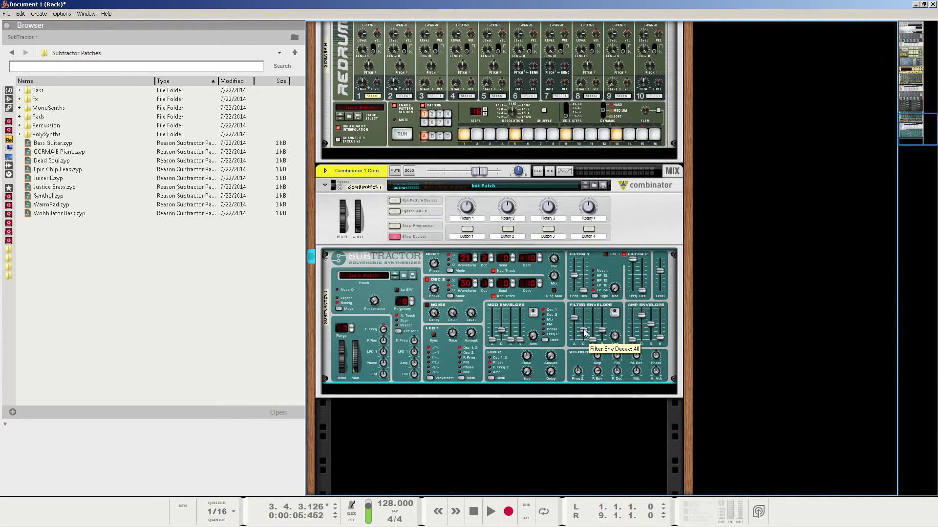
pyautogui.moveTo(585, 333); pyautogui.dragTo(604, 281)
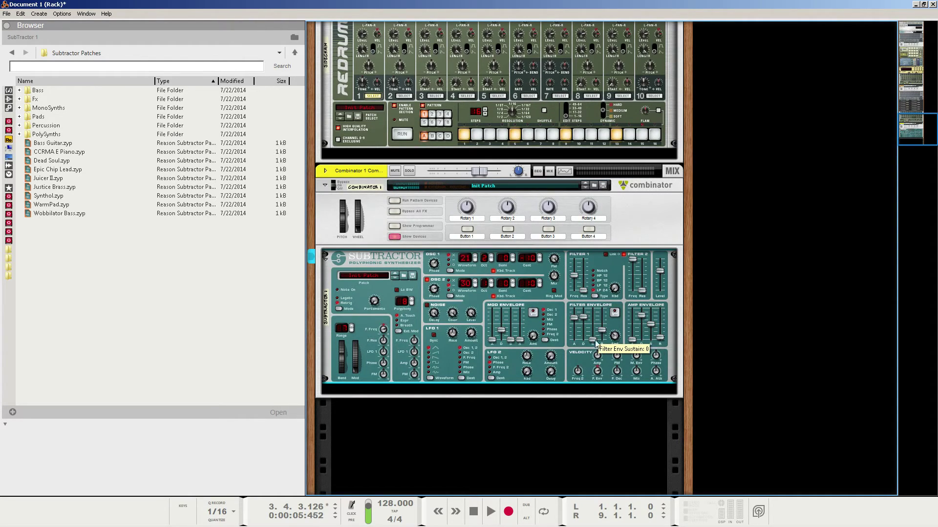
pyautogui.moveTo(602, 331); pyautogui.dragTo(602, 342)
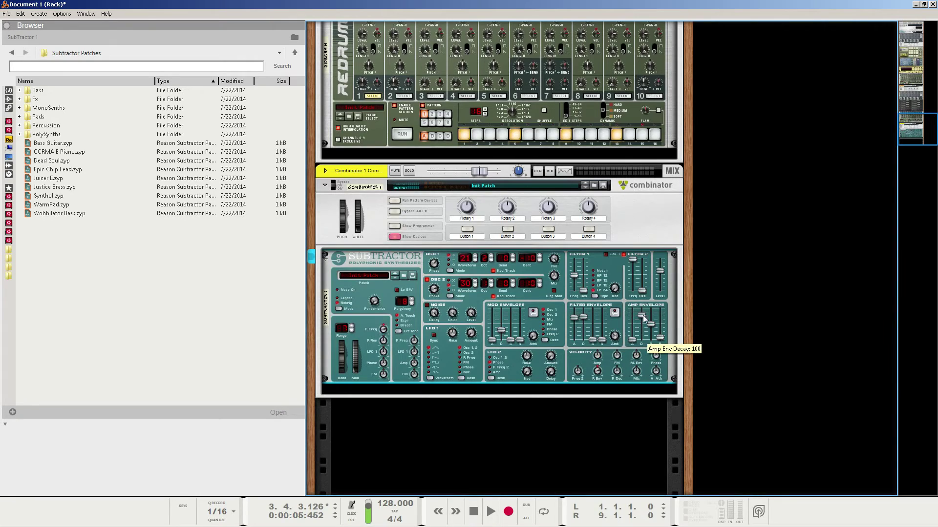
pyautogui.moveTo(642, 315); pyautogui.dragTo(651, 308)
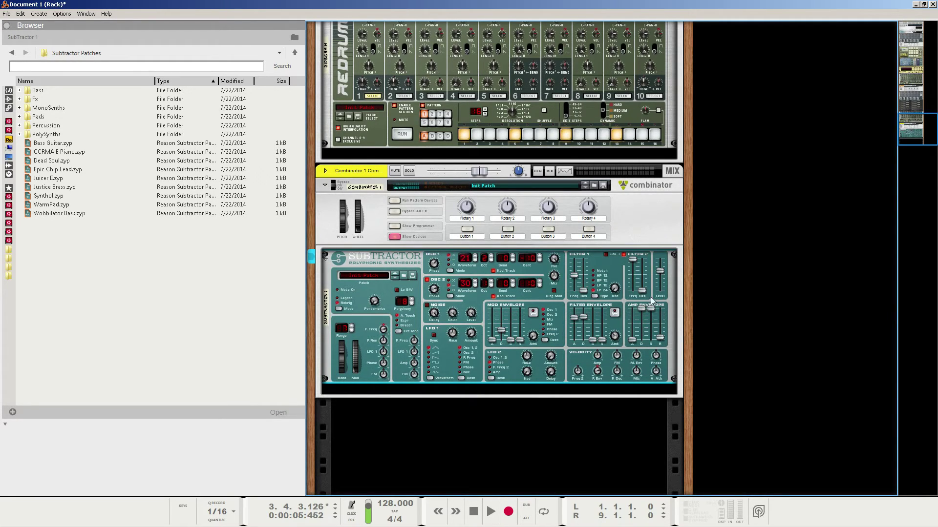
pyautogui.moveTo(633, 343); pyautogui.dragTo(634, 341)
# Step: Rewind, briefly play the SubTractor sound, then stop with the position back at 1.1.1.0
pyautogui.click(474, 512)
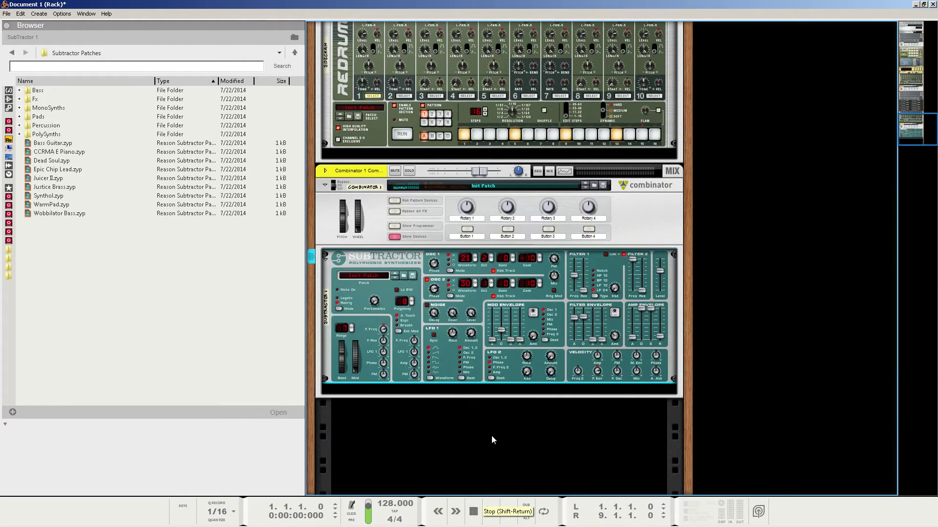
pyautogui.press('space')
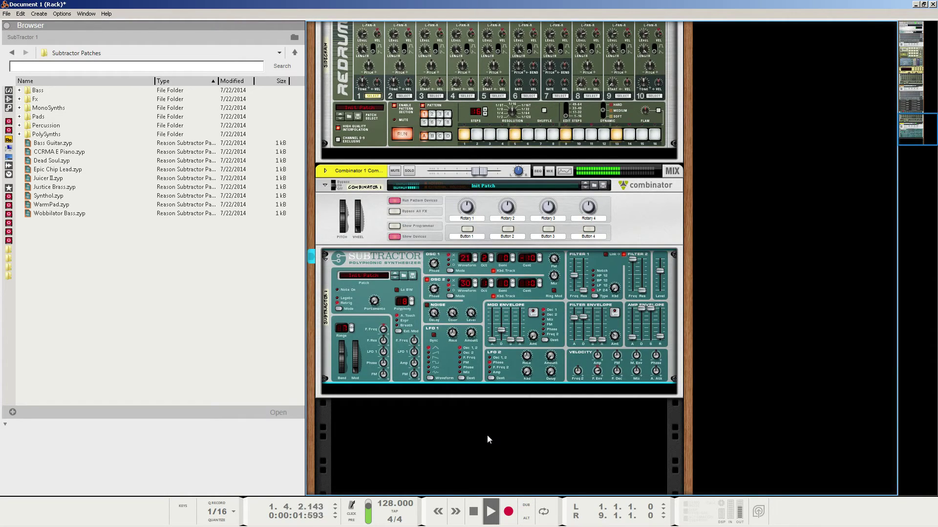
pyautogui.click(474, 513)
pyautogui.click(474, 513)
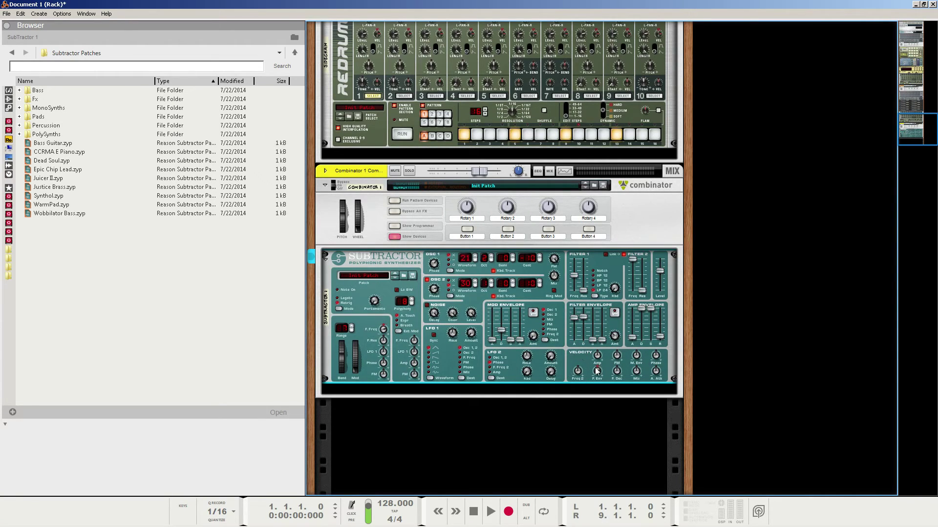
# Step: Check the SubTractor's knob values, ending on the LFO 2 Amount control
pyautogui.moveTo(599, 376)
pyautogui.moveTo(529, 358)
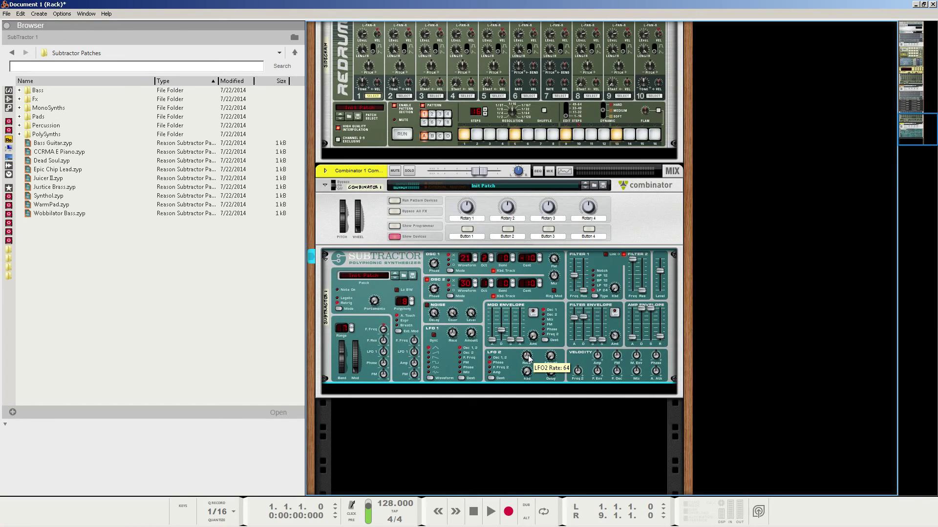
# Step: Create an automation clip in the SubTractor's LFO2 Amount lane spanning bars 1 to 9
pyautogui.rightClick(556, 360)
pyautogui.click(558, 361)
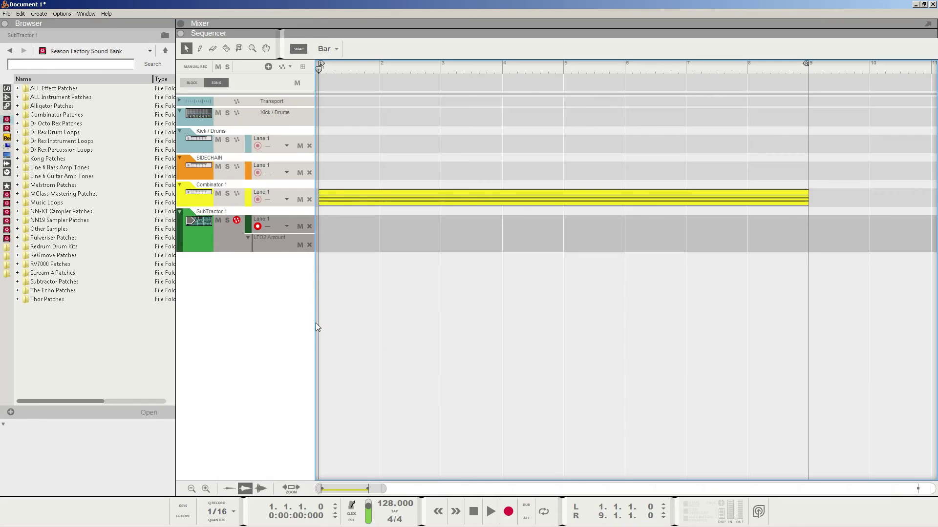
pyautogui.moveTo(336, 243); pyautogui.dragTo(726, 254)
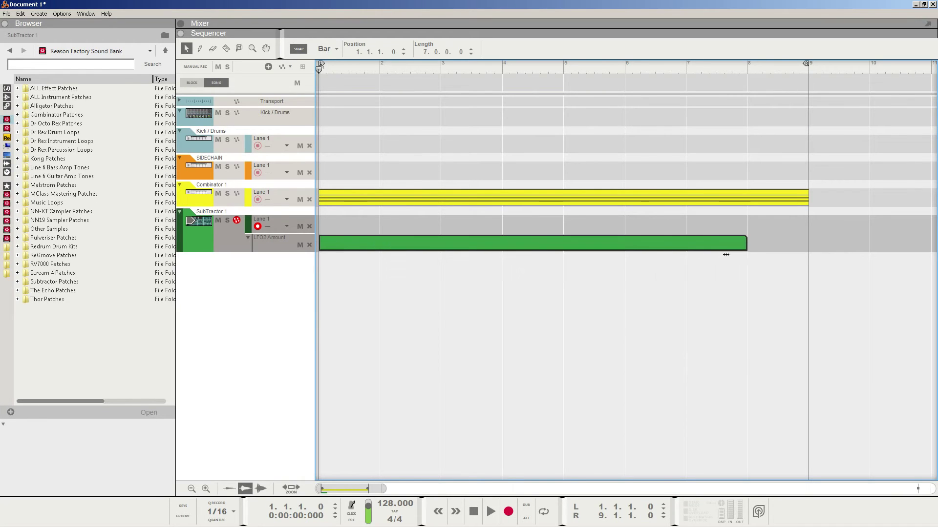
# Step: Shape the LFO2 Amount curve: low at the start, peak around bar 5, low again near the end
pyautogui.doubleClick(462, 246)
pyautogui.click(321, 304)
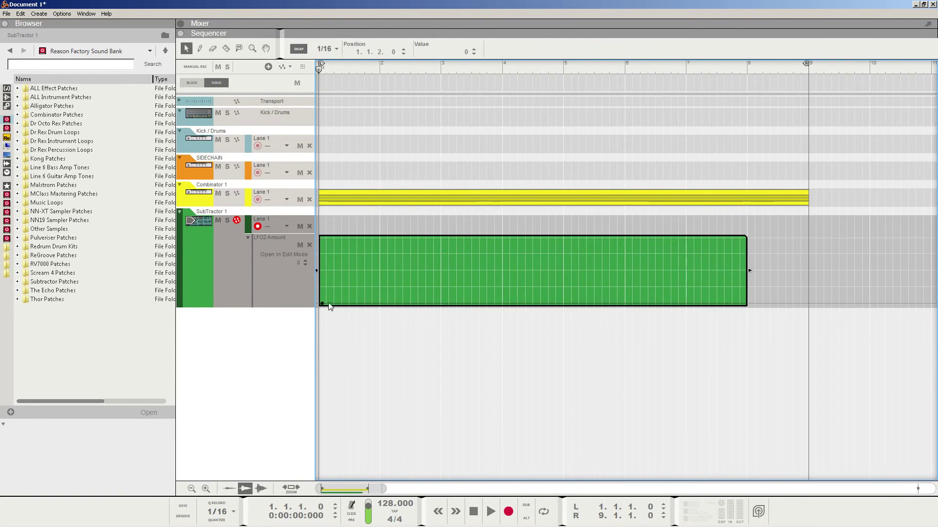
pyautogui.click(565, 269)
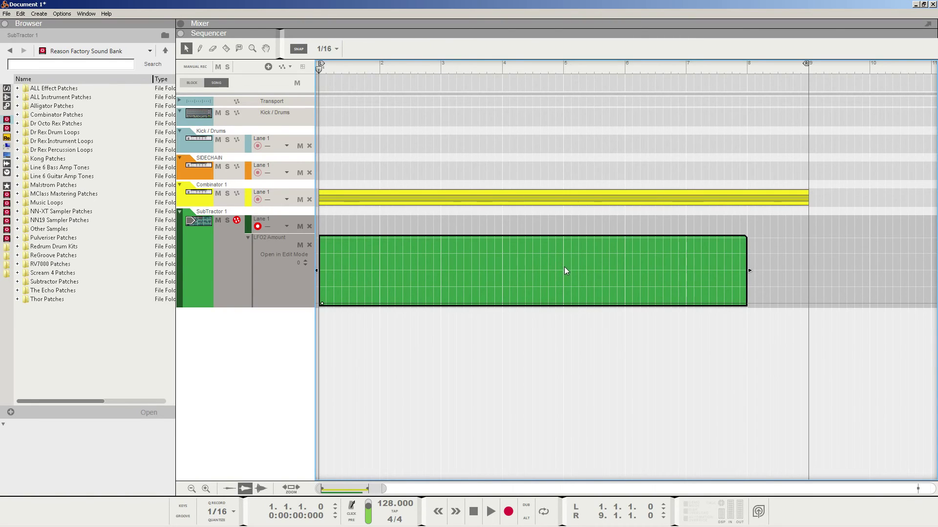
pyautogui.click(563, 260)
pyautogui.click(746, 303)
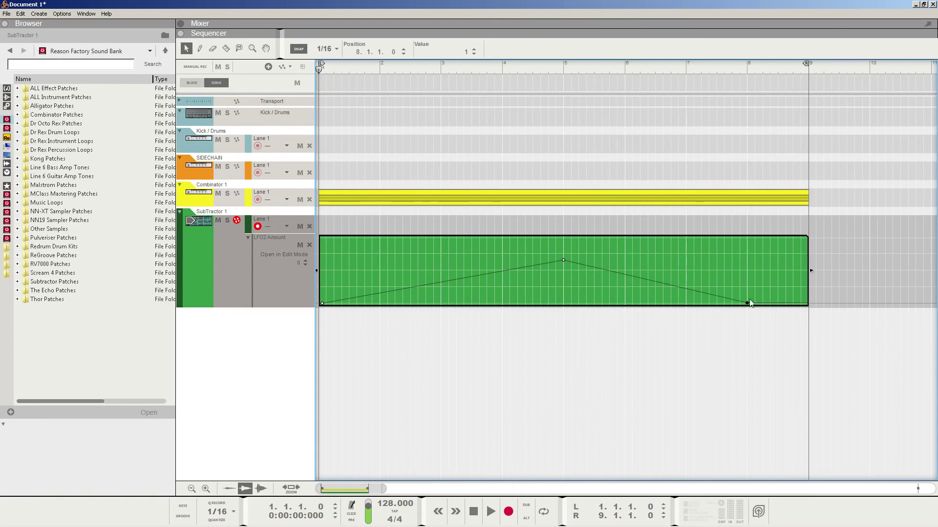
pyautogui.click(647, 141)
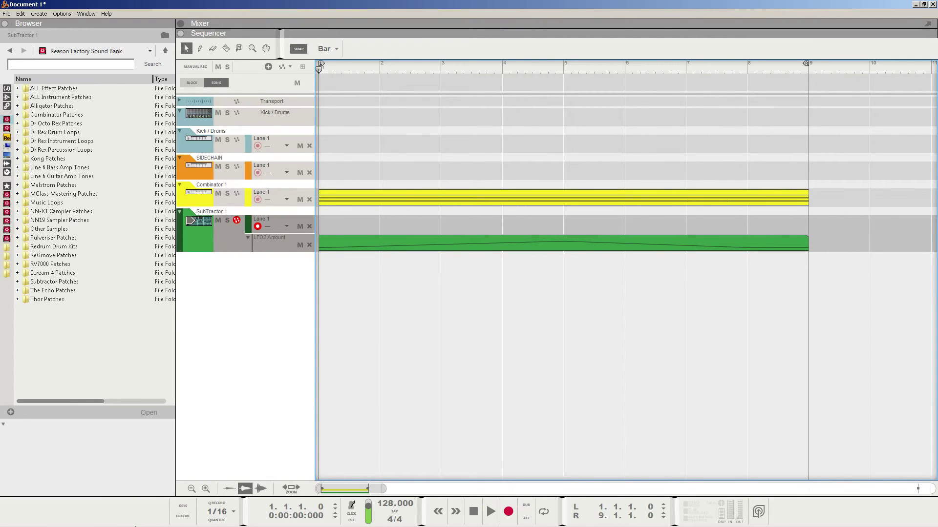
pyautogui.click(91, 519)
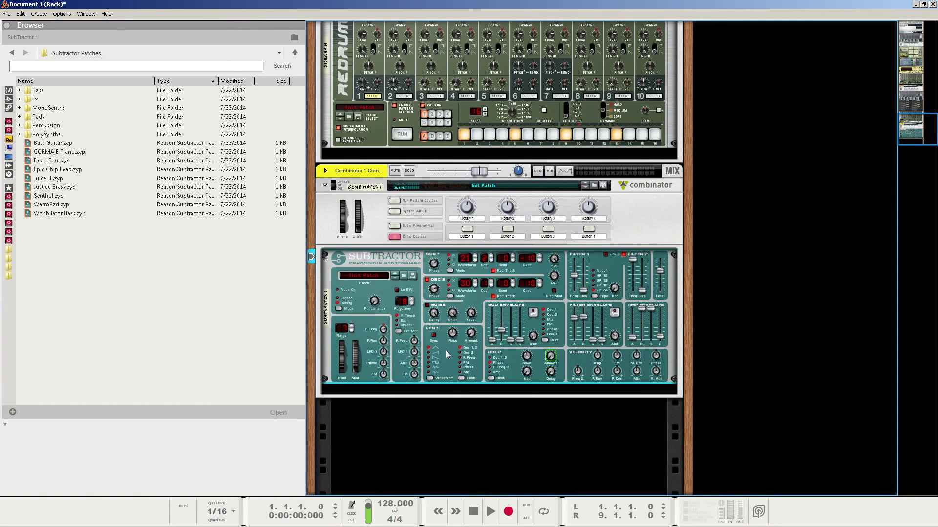
# Step: Insert an RV7000 MkII Reverb below the SubTractor and expand its Remote Programmer
pyautogui.rightClick(445, 350)
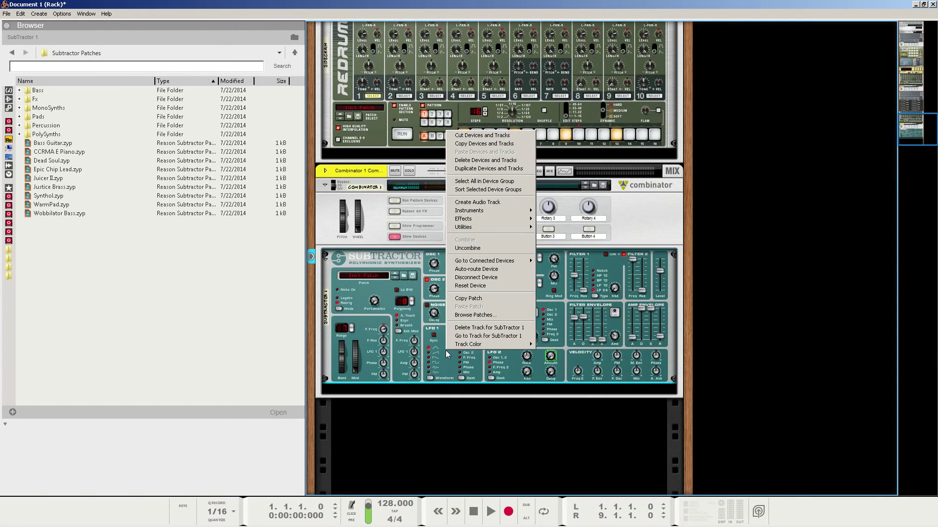
pyautogui.moveTo(507, 221)
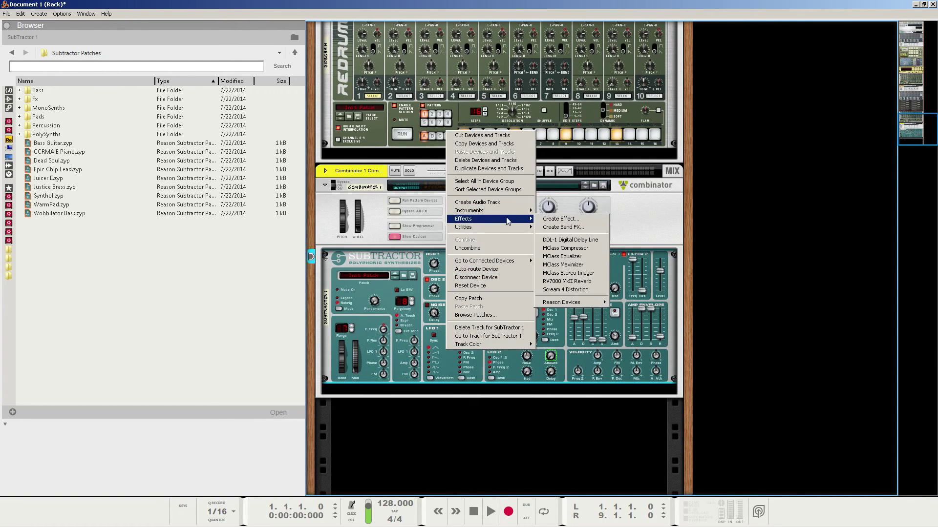
pyautogui.click(567, 281)
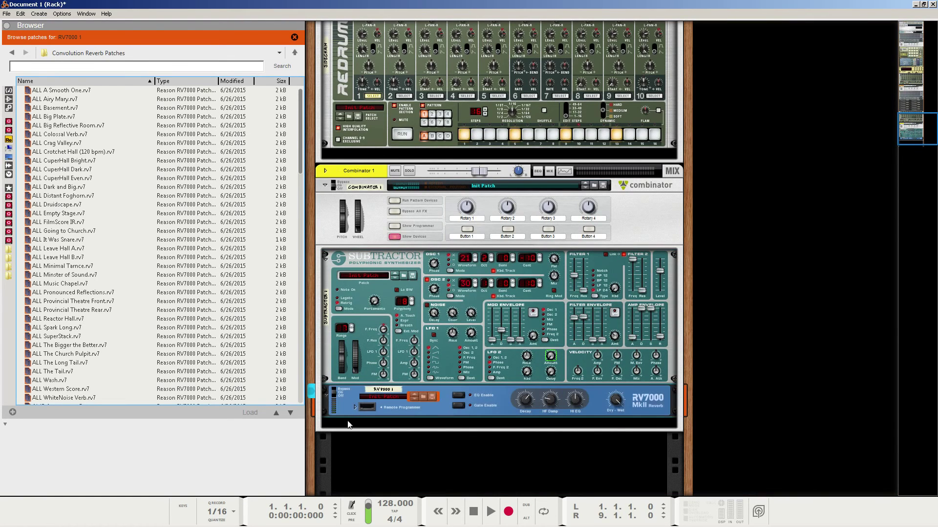
pyautogui.click(355, 408)
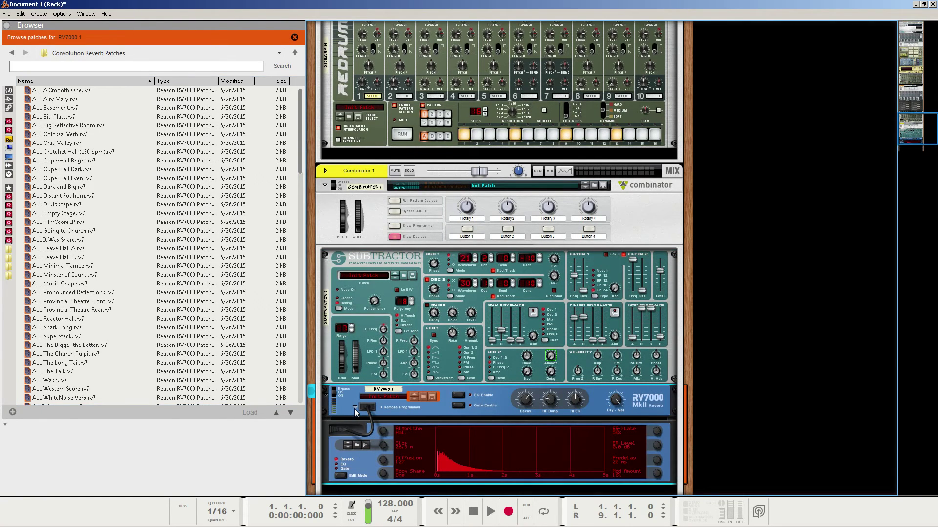
pyautogui.scroll(-1, 356, 411)
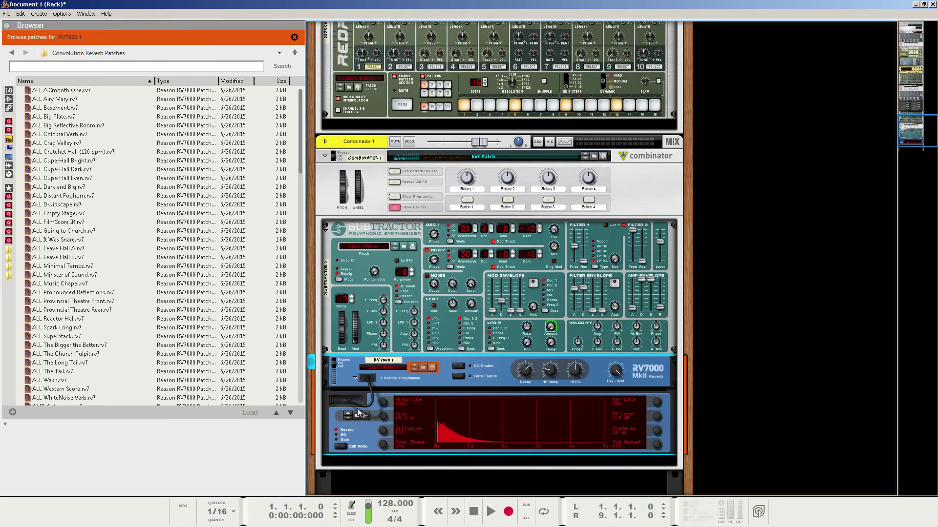
# Step: Close the 'Browse patches for RV7000 1' mode so the Browser shows files again
pyautogui.click(294, 37)
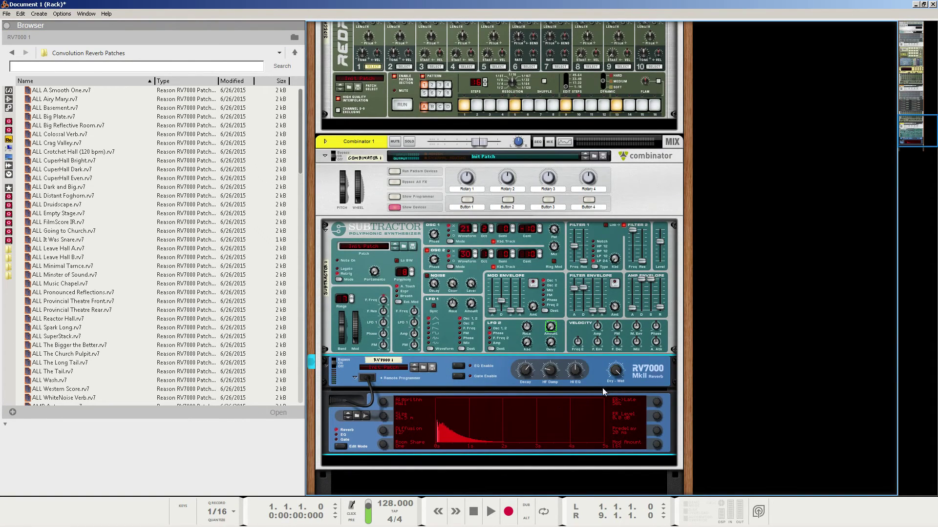
pyautogui.moveTo(615, 379)
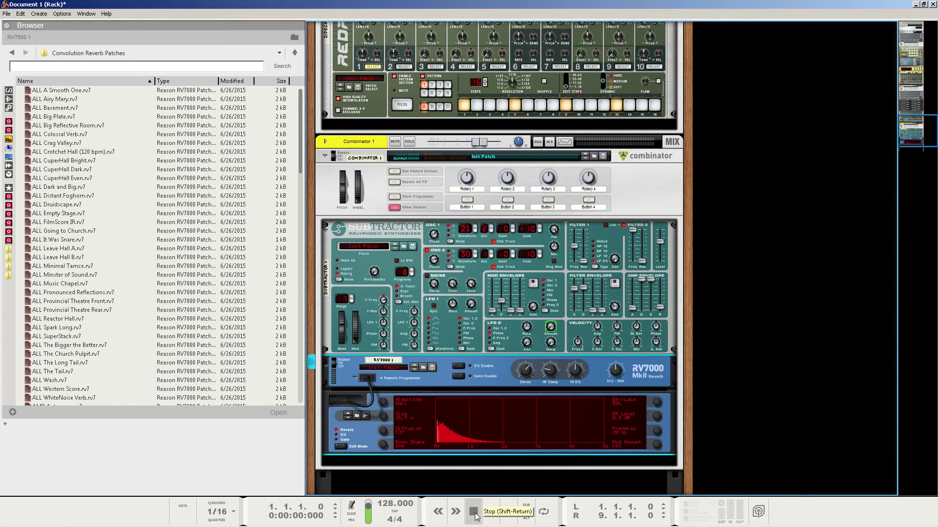
# Step: Play the song through bar 8 to hear the reverb, then stop and rewind to 1.1.1.0
pyautogui.click(490, 511)
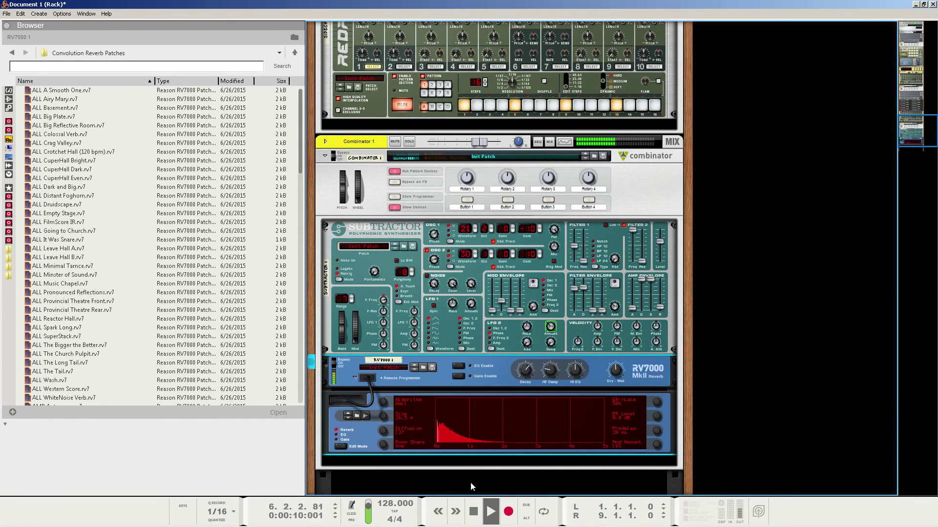
pyautogui.click(474, 512)
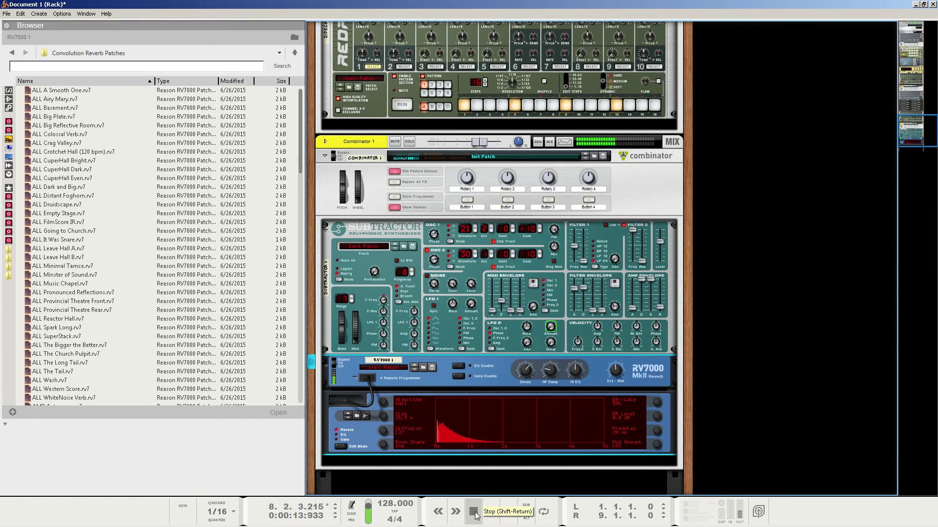
pyautogui.click(474, 512)
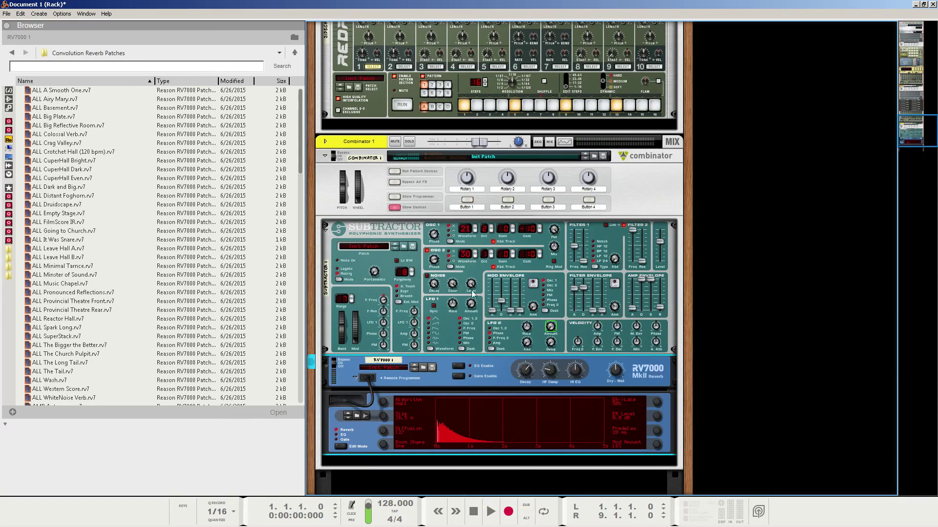
# Step: Save the SubTractor patch to the Desktop as 'ABB Metal Noise FX Tutorial'
pyautogui.moveTo(471, 285)
pyautogui.moveTo(635, 235)
pyautogui.click(413, 246)
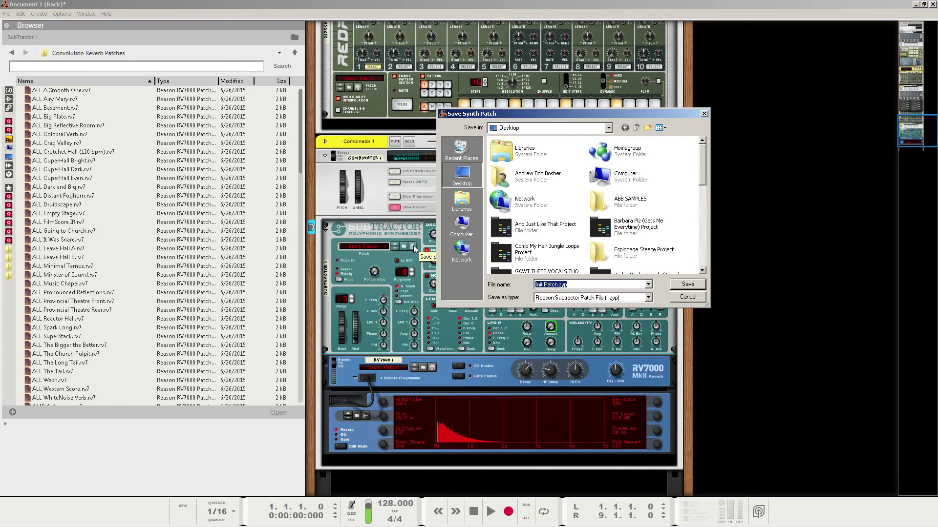
pyautogui.write('ABB ')
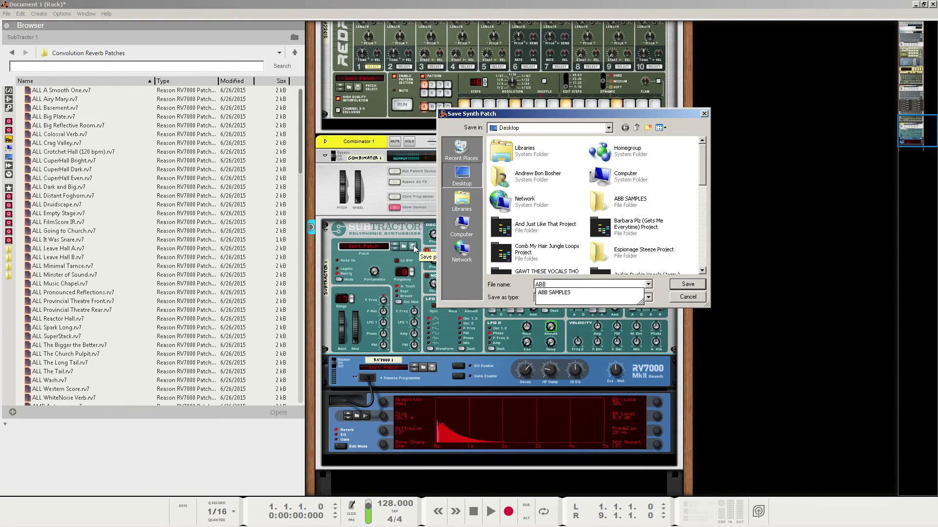
pyautogui.write('Metal N')
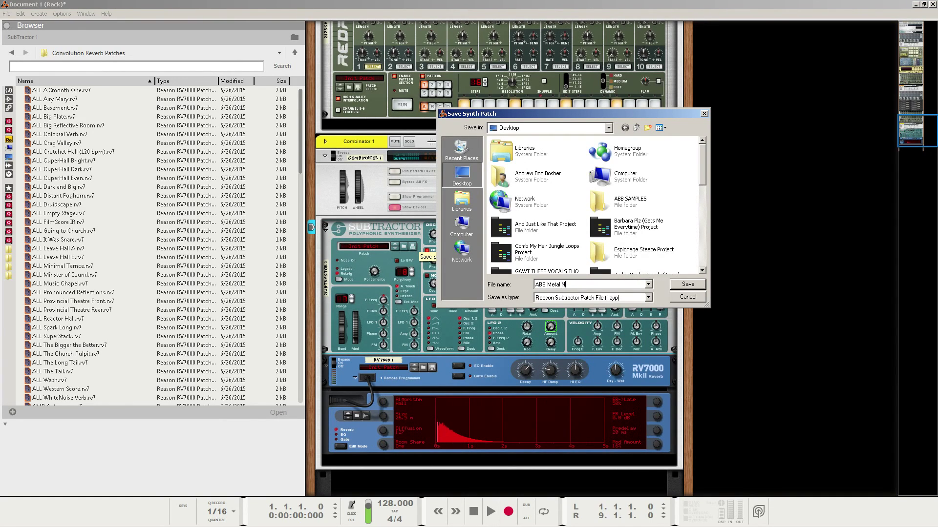
pyautogui.write('oise FX Tutorial')
pyautogui.press('Return')
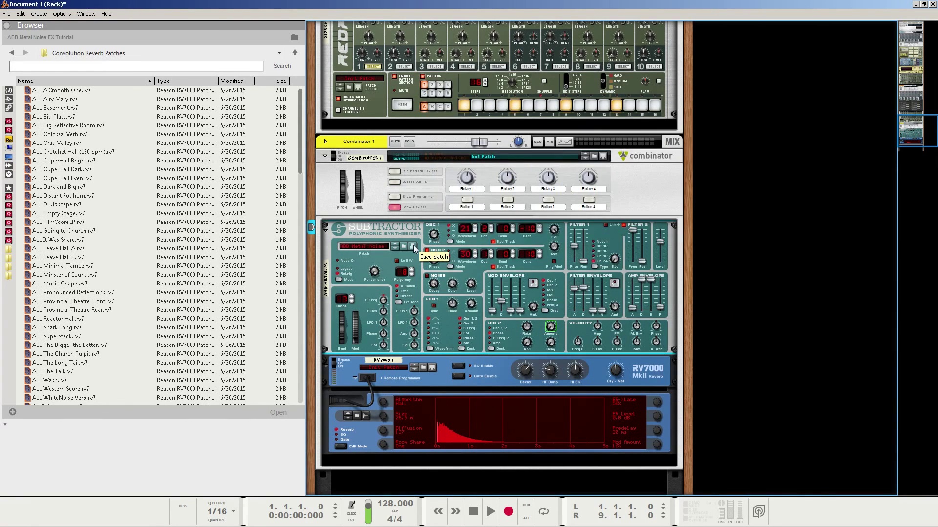